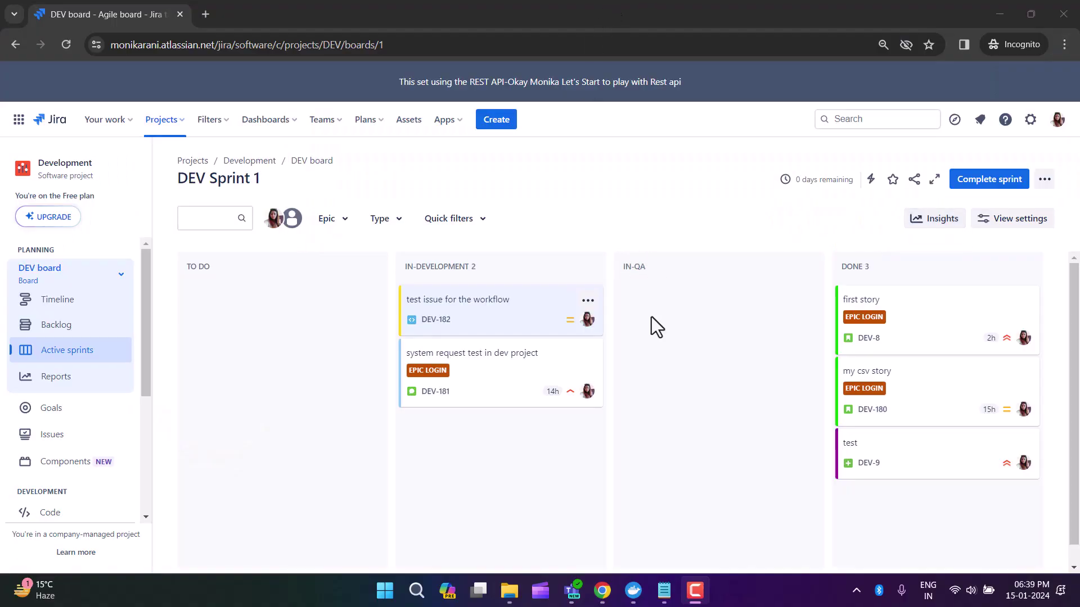
Step: Open issue DEV-182 and set its original estimate to 30h
{"action": "scroll", "coordinate": [668, 359], "scroll_direction": "down", "scroll_amount": 1}
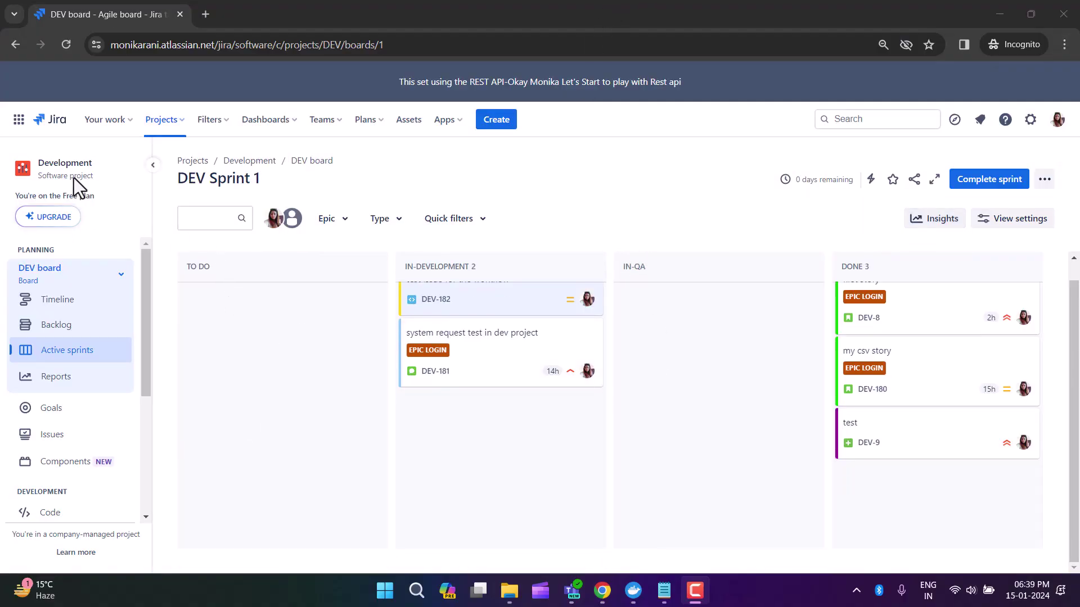
{"action": "scroll", "coordinate": [490, 375], "scroll_direction": "up", "scroll_amount": 1}
{"action": "left_click", "coordinate": [499, 327]}
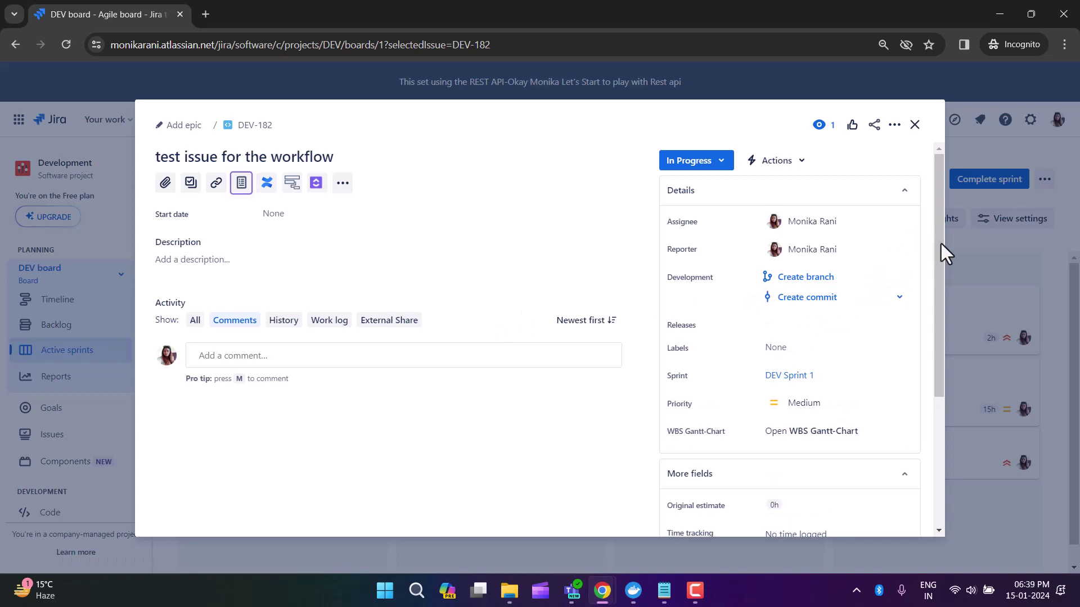
{"action": "scroll", "coordinate": [942, 281], "scroll_direction": "down", "scroll_amount": 1}
{"action": "scroll", "coordinate": [937, 364], "scroll_direction": "down", "scroll_amount": 2}
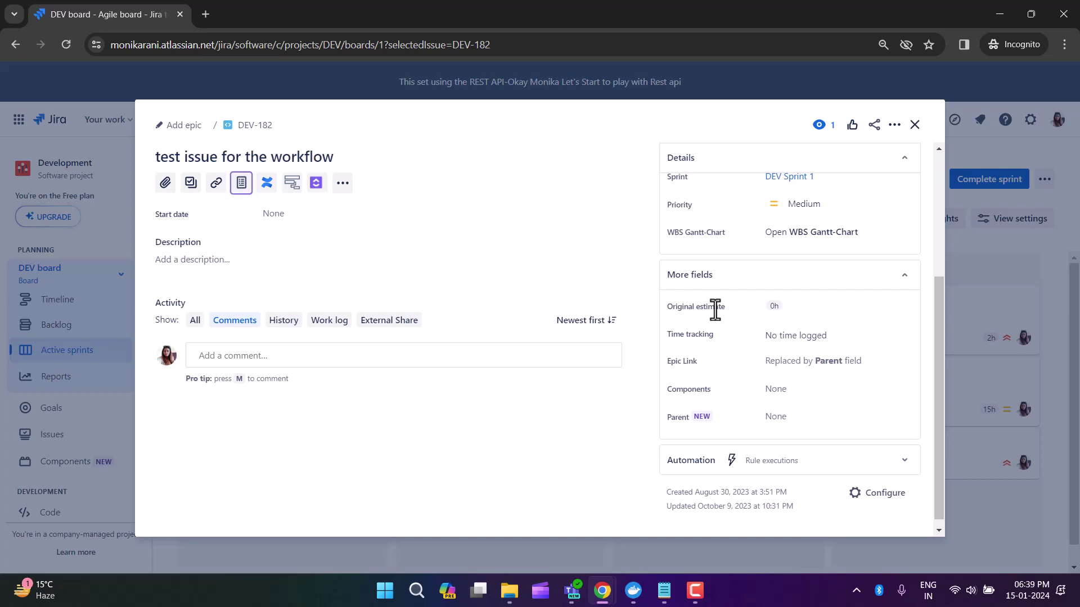
{"action": "left_click", "coordinate": [772, 306]}
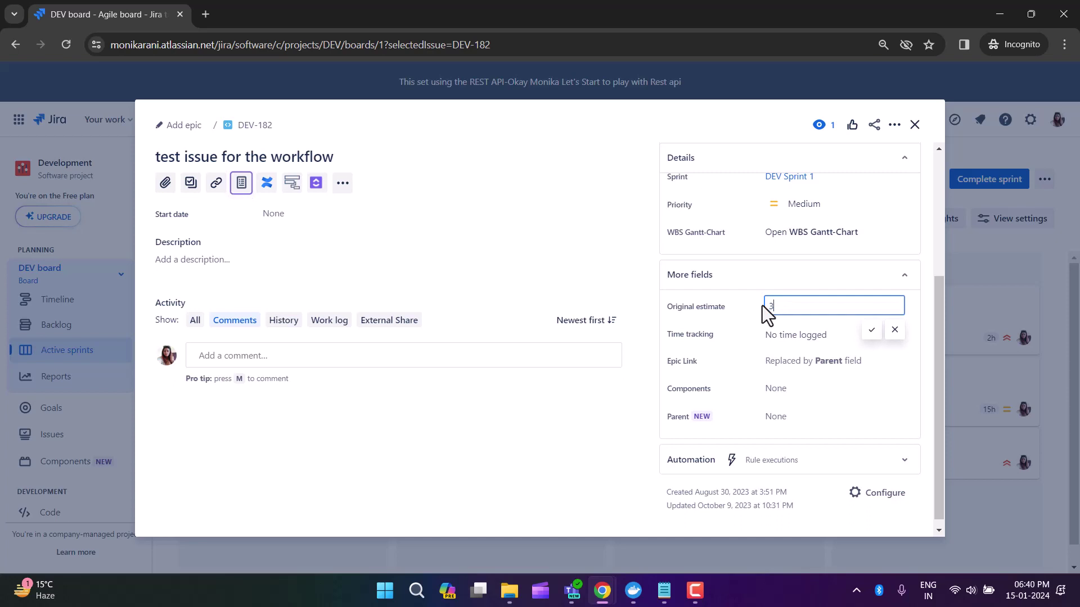
{"action": "type", "text": "30h"}
{"action": "left_click", "coordinate": [871, 330]}
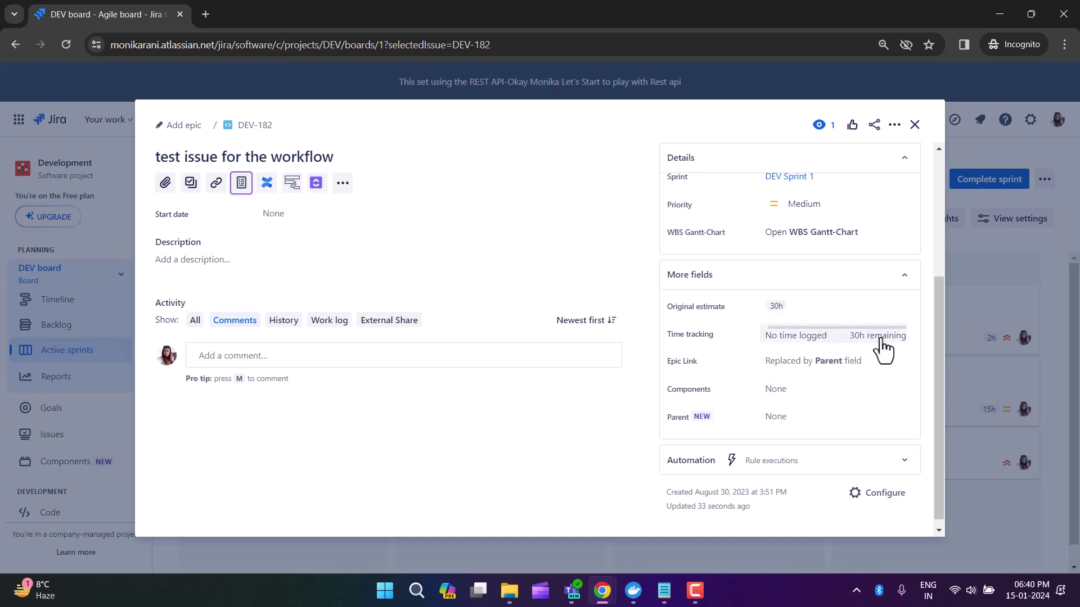
Step: Log 10h of time spent on DEV-182, leaving 20h remaining, and save
{"action": "left_click", "coordinate": [797, 338]}
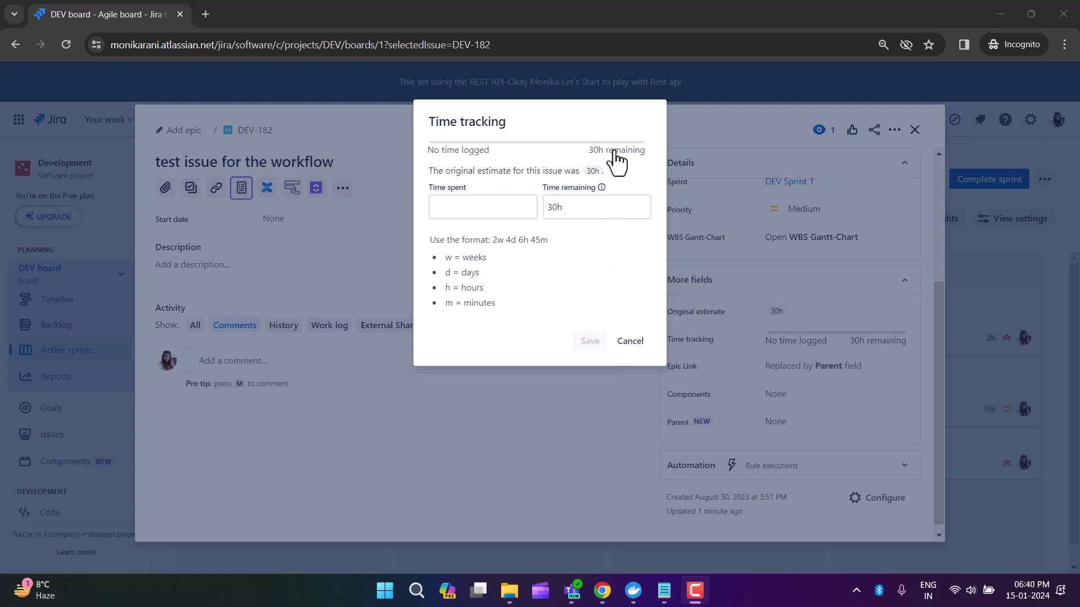
{"action": "left_click", "coordinate": [465, 212]}
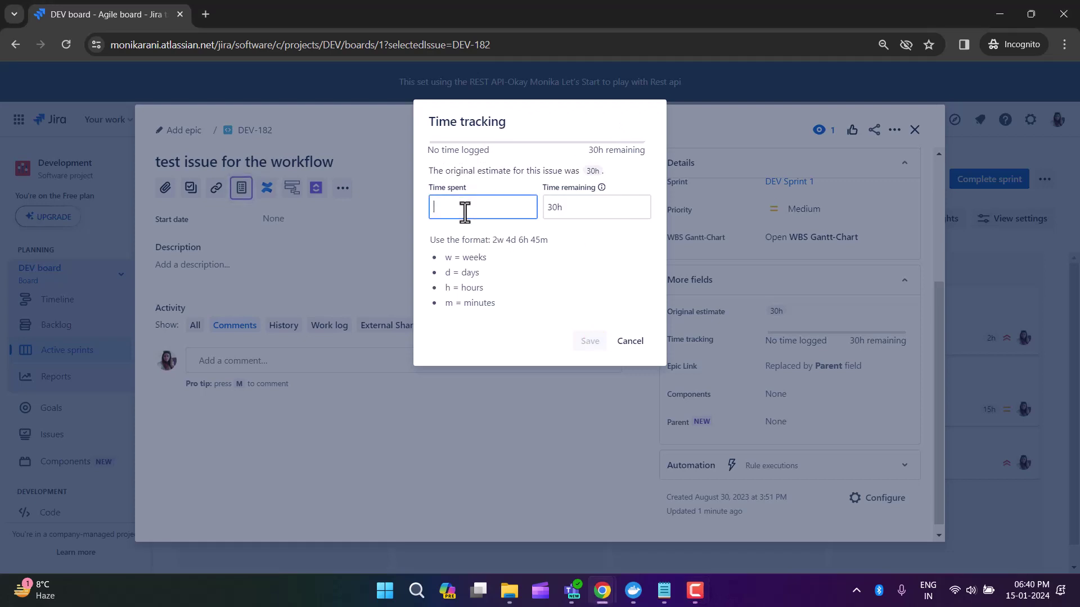
{"action": "type", "text": "10"}
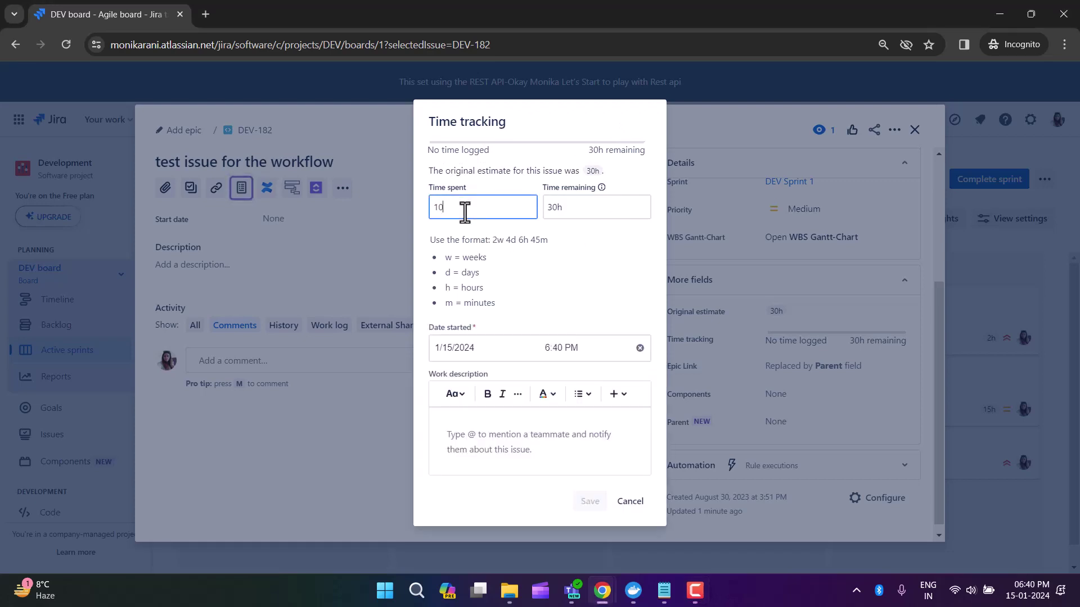
{"action": "type", "text": "h"}
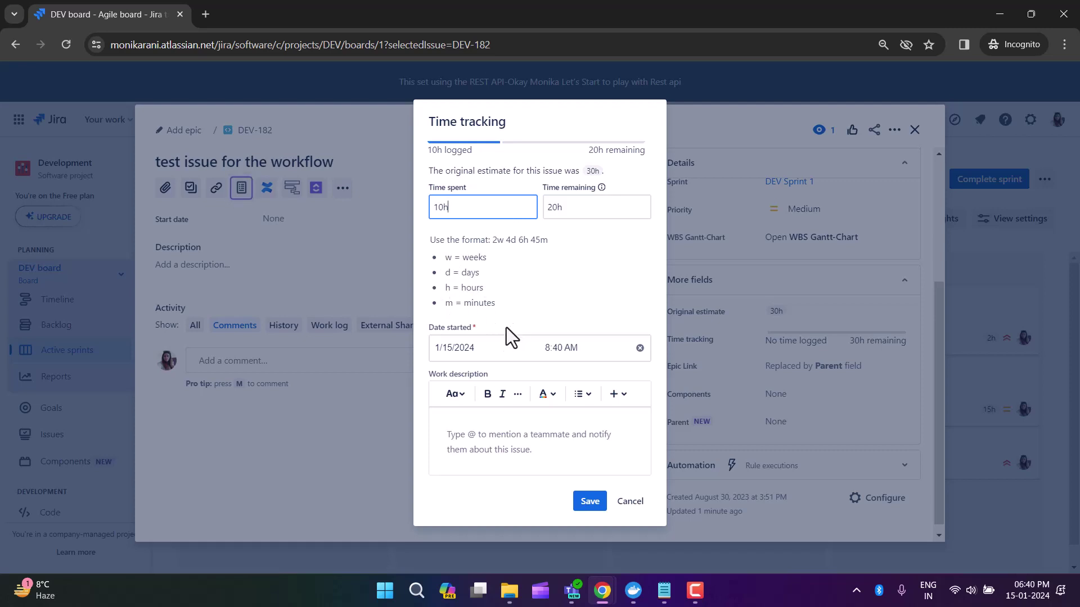
{"action": "left_click", "coordinate": [465, 423]}
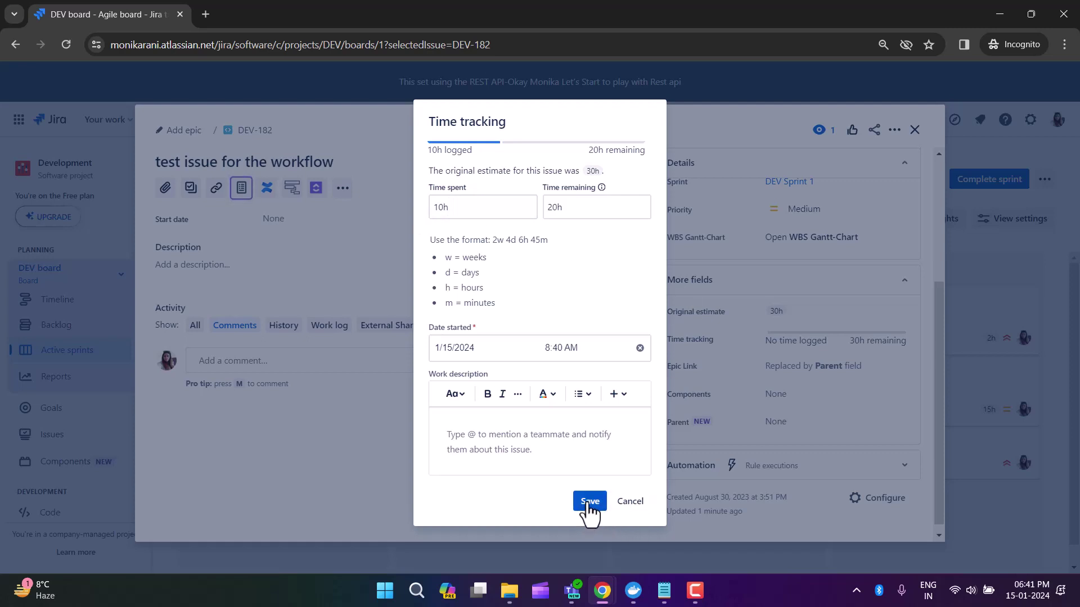
{"action": "left_click", "coordinate": [564, 207]}
{"action": "double_click", "coordinate": [564, 207]}
{"action": "left_click", "coordinate": [582, 235]}
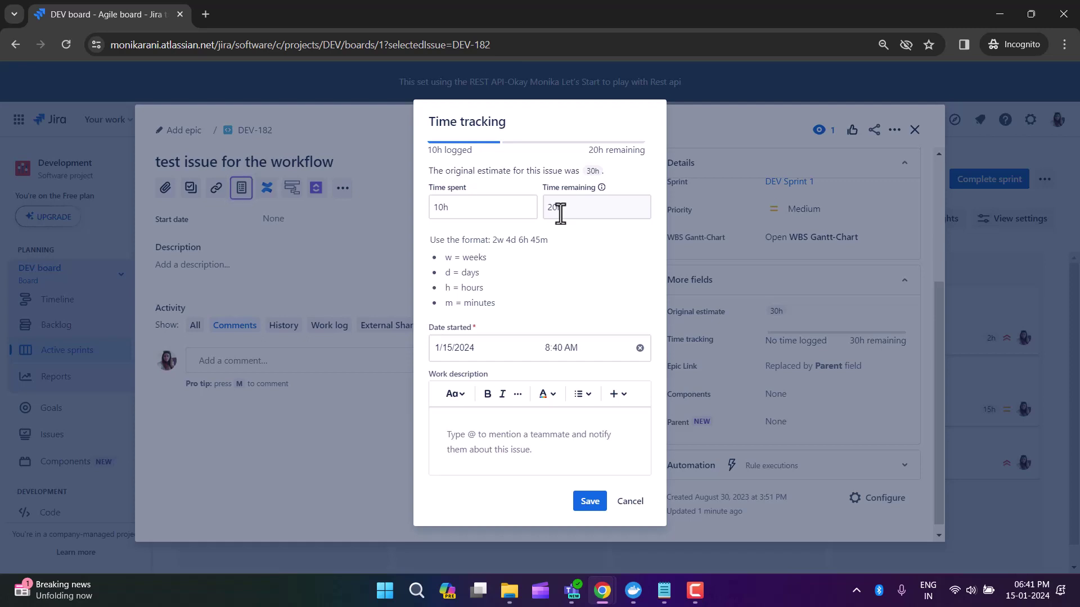
{"action": "left_click", "coordinate": [590, 503]}
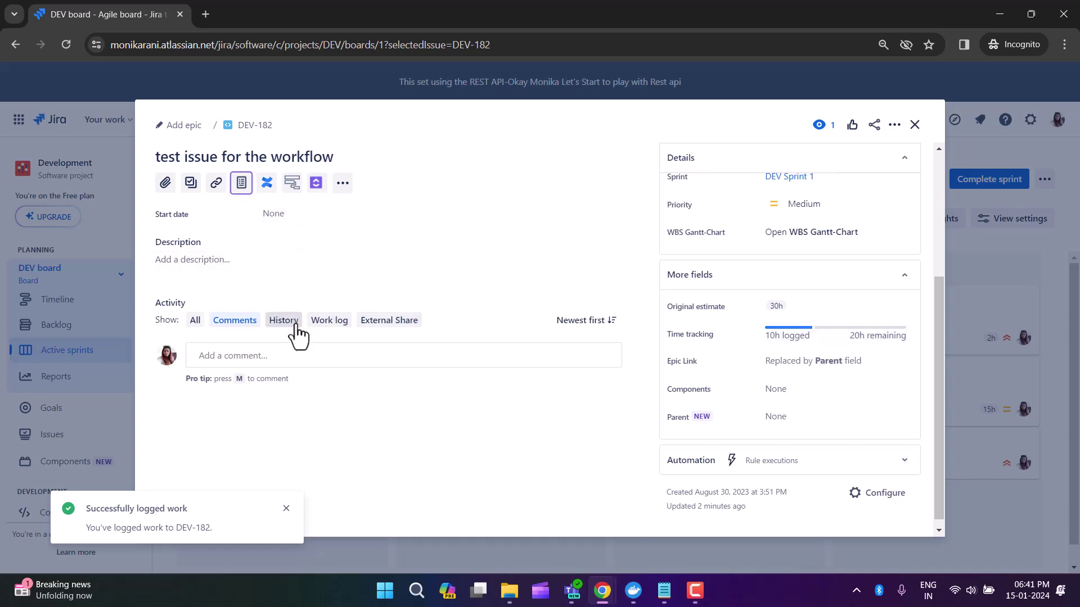
Step: Switch DEV-182's Activity section to show the Work log entries
{"action": "left_click", "coordinate": [325, 326]}
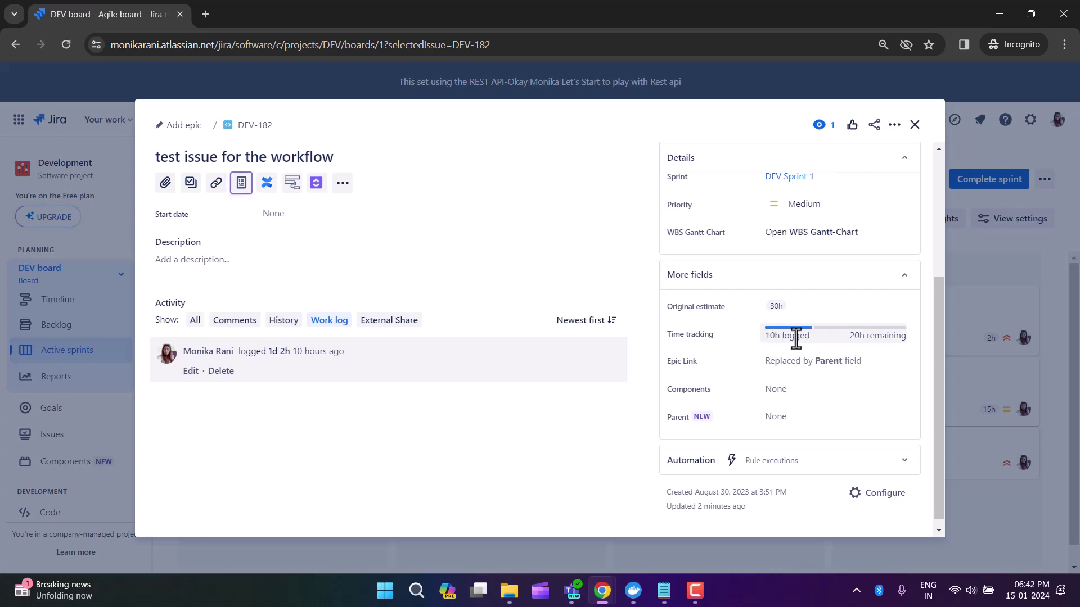
Step: Log another 25h on DEV-182, bringing it to 35h logged, 5h over estimate
{"action": "left_click", "coordinate": [870, 337]}
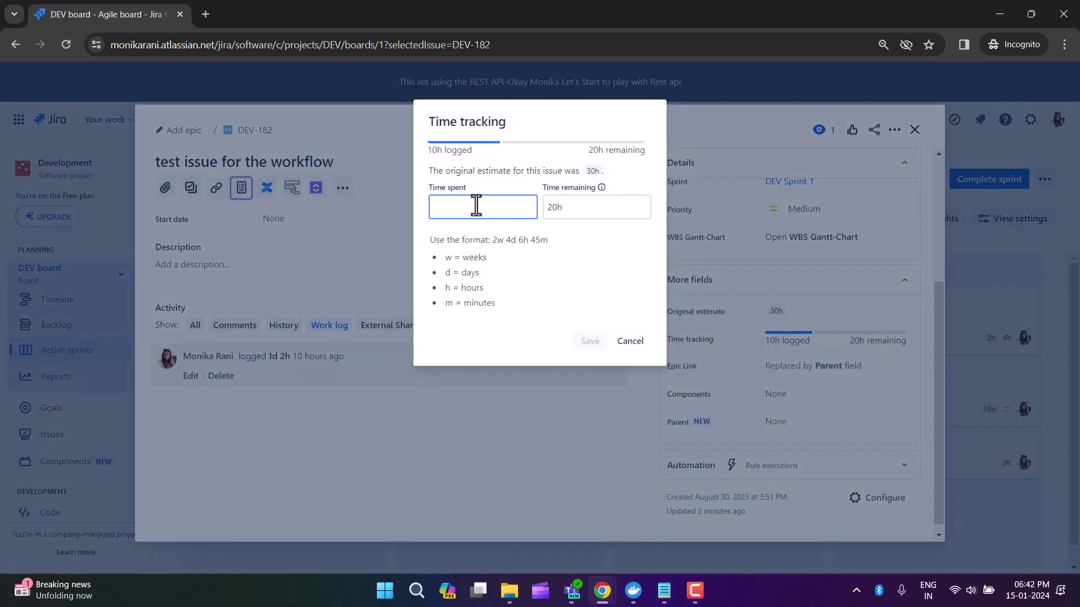
{"action": "type", "text": "25h"}
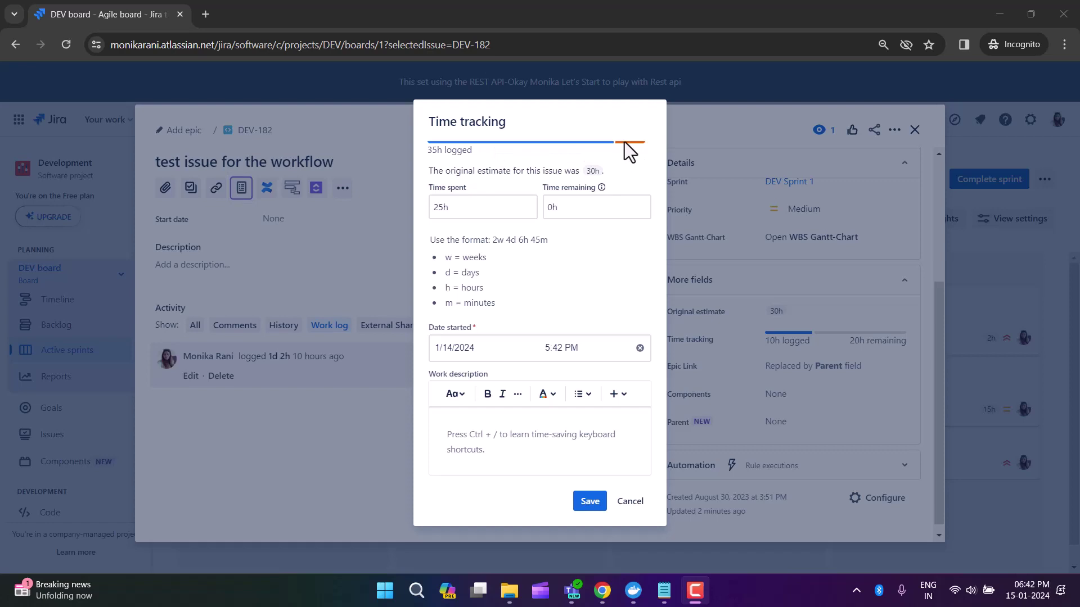
{"action": "left_click", "coordinate": [590, 501]}
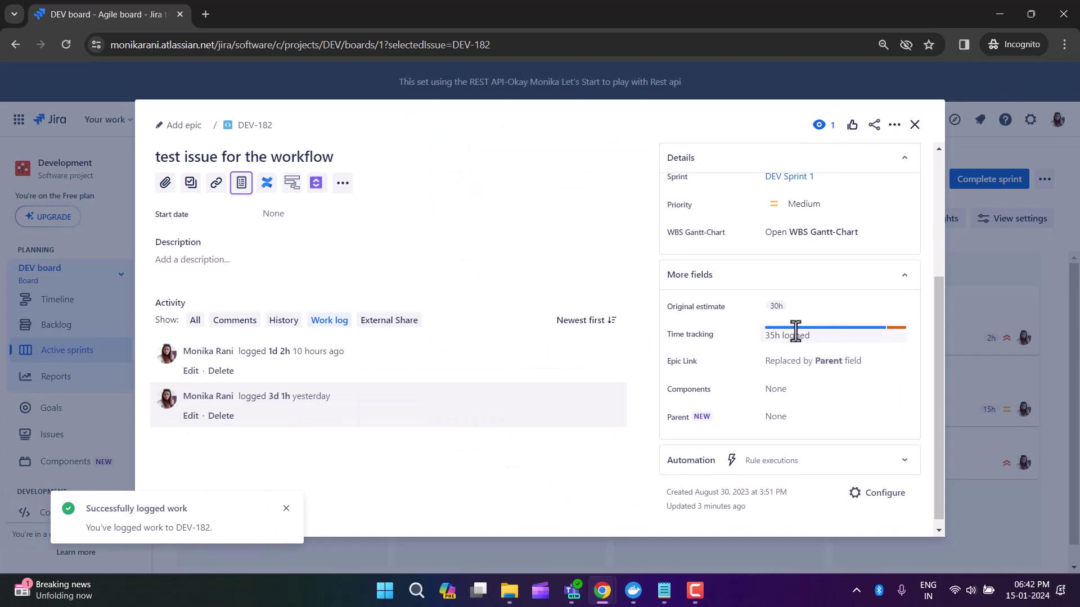
{"action": "mouse_move", "coordinate": [849, 341]}
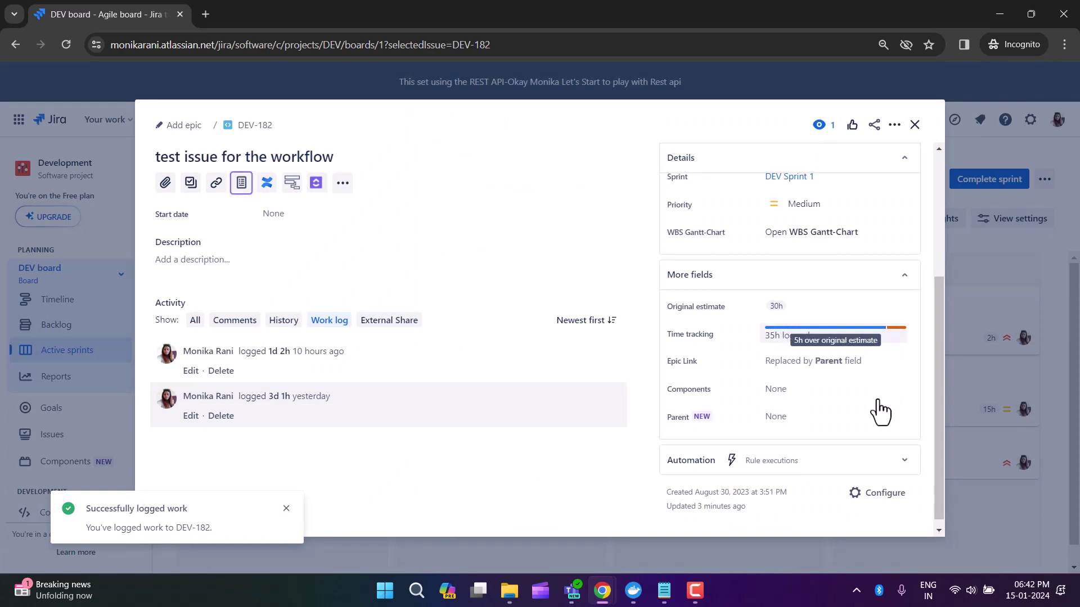
{"action": "mouse_move", "coordinate": [897, 341]}
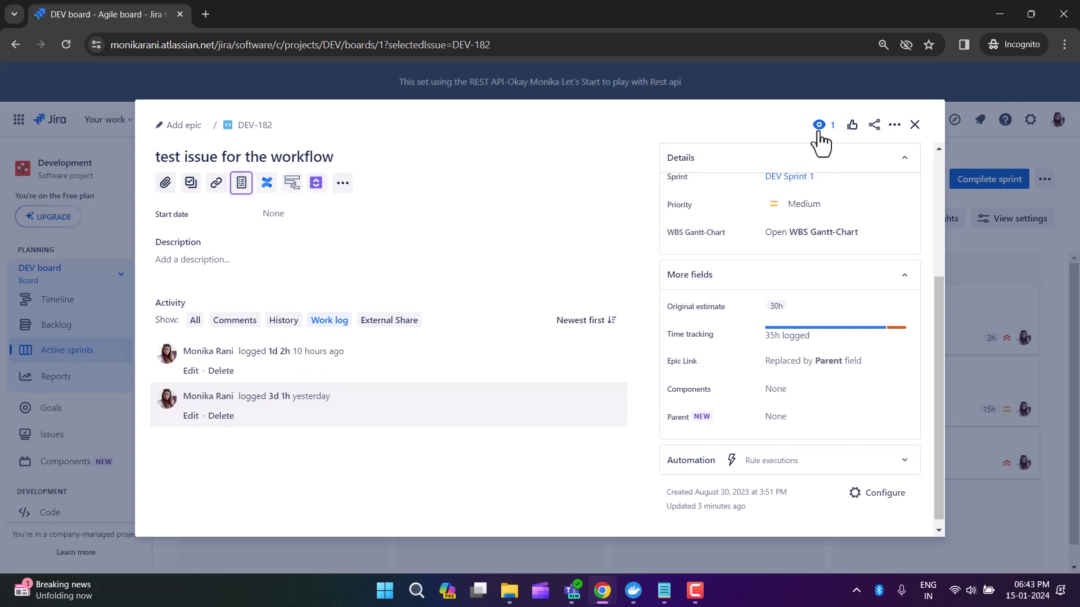
Step: Close the issue and go through Settings > Issues to the Time tracking admin page
{"action": "left_click", "coordinate": [915, 125]}
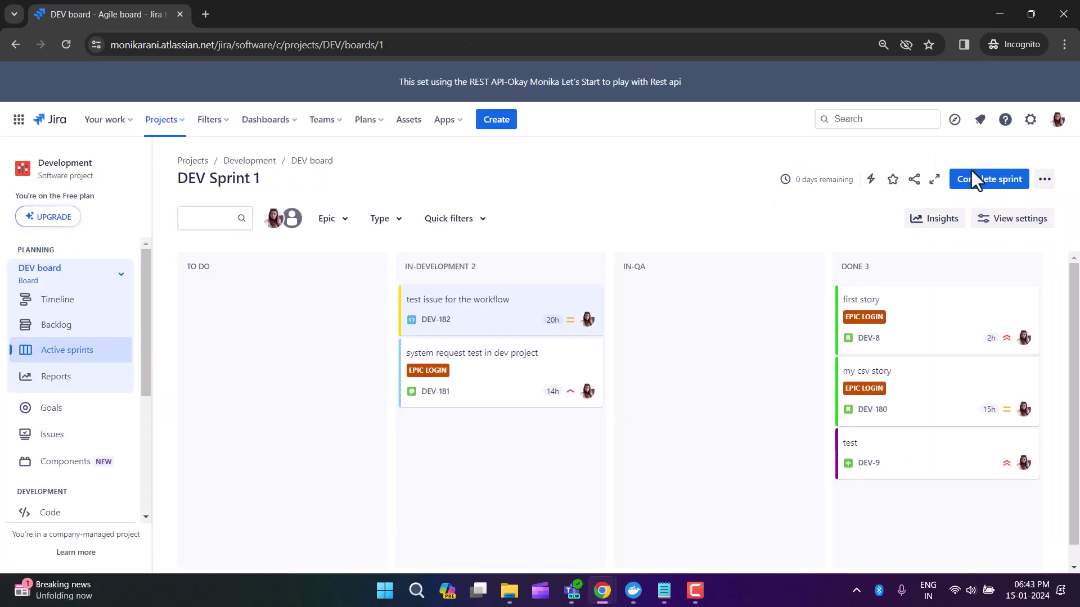
{"action": "left_click", "coordinate": [1030, 119]}
{"action": "left_click", "coordinate": [787, 437]}
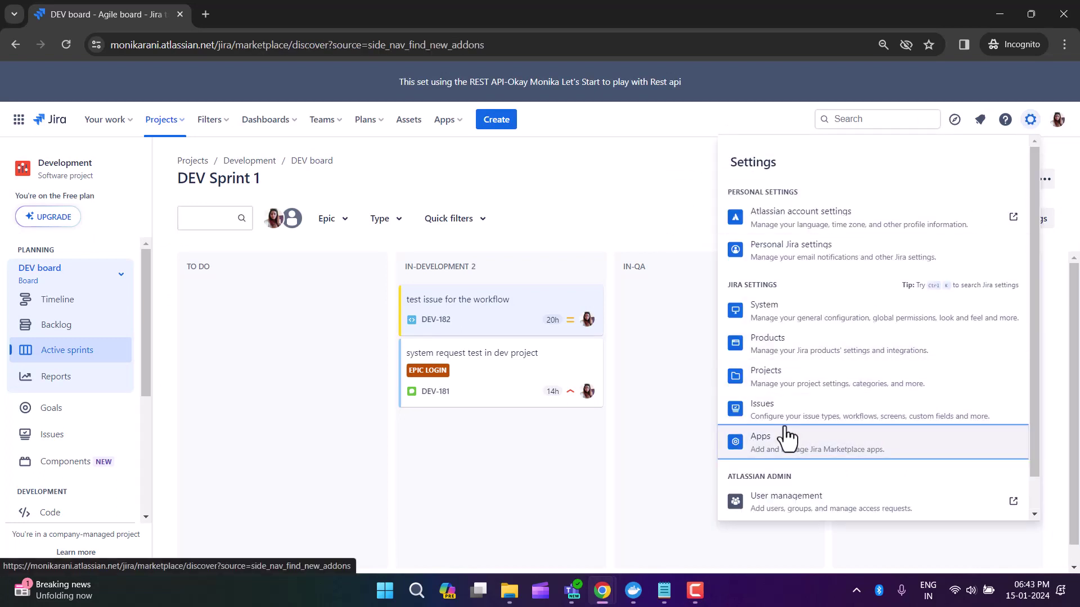
{"action": "left_click", "coordinate": [1031, 128]}
{"action": "left_click", "coordinate": [761, 416]}
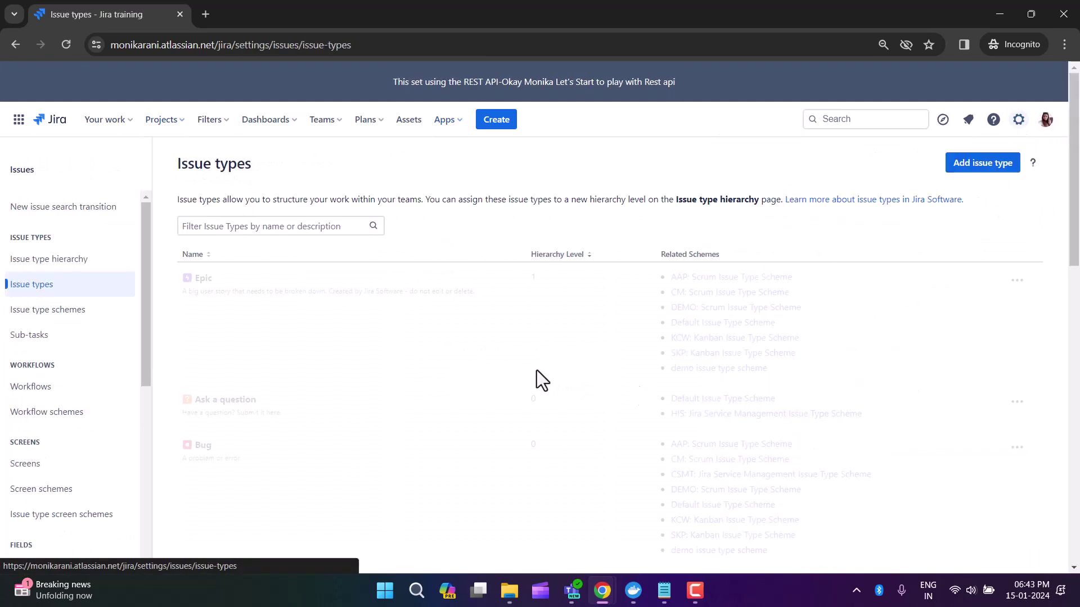
{"action": "left_click_drag", "start_coordinate": [144, 294], "coordinate": [121, 463]}
{"action": "scroll", "coordinate": [120, 465], "scroll_direction": "down", "scroll_amount": 2}
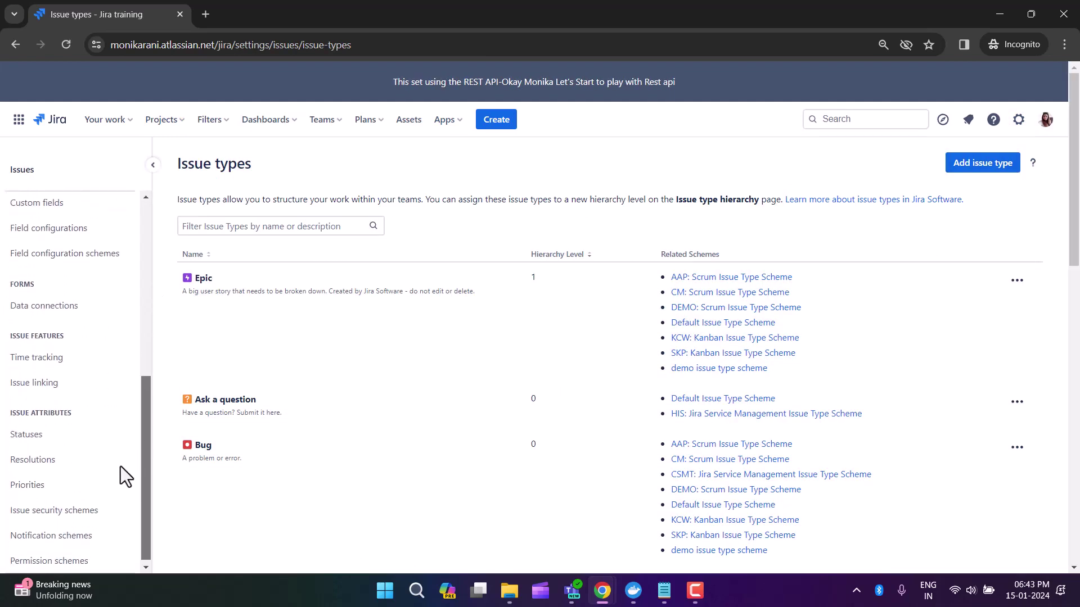
{"action": "left_click", "coordinate": [64, 359]}
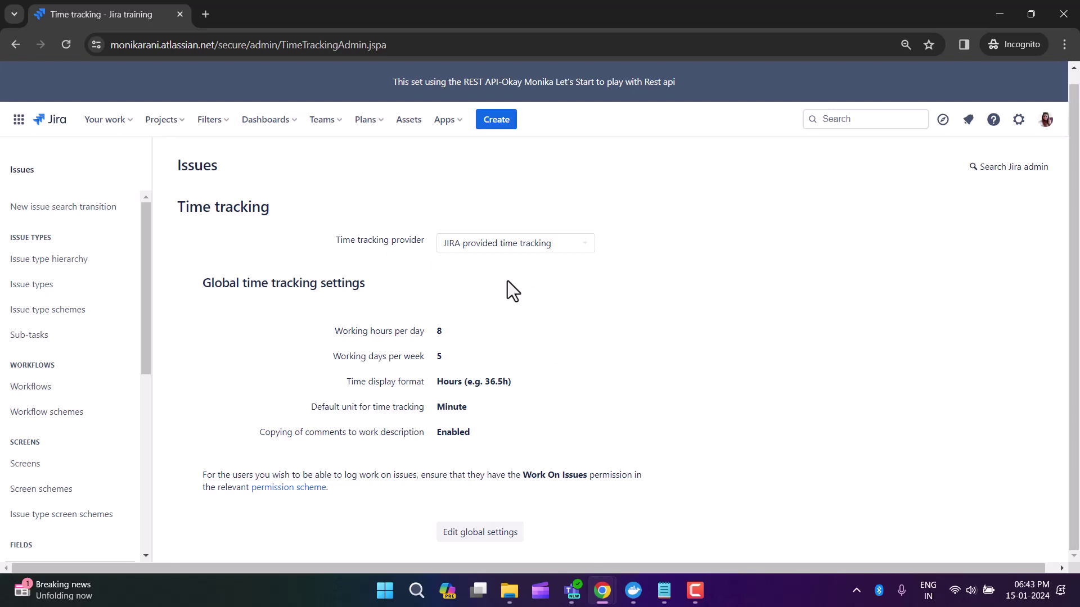
{"action": "left_click", "coordinate": [586, 246]}
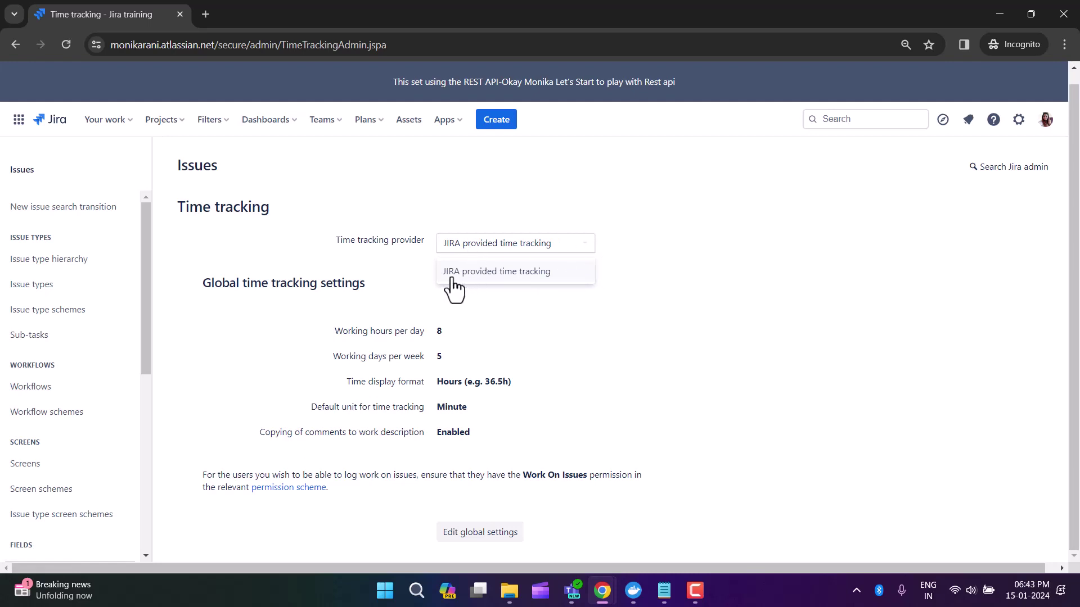
{"action": "left_click", "coordinate": [699, 276]}
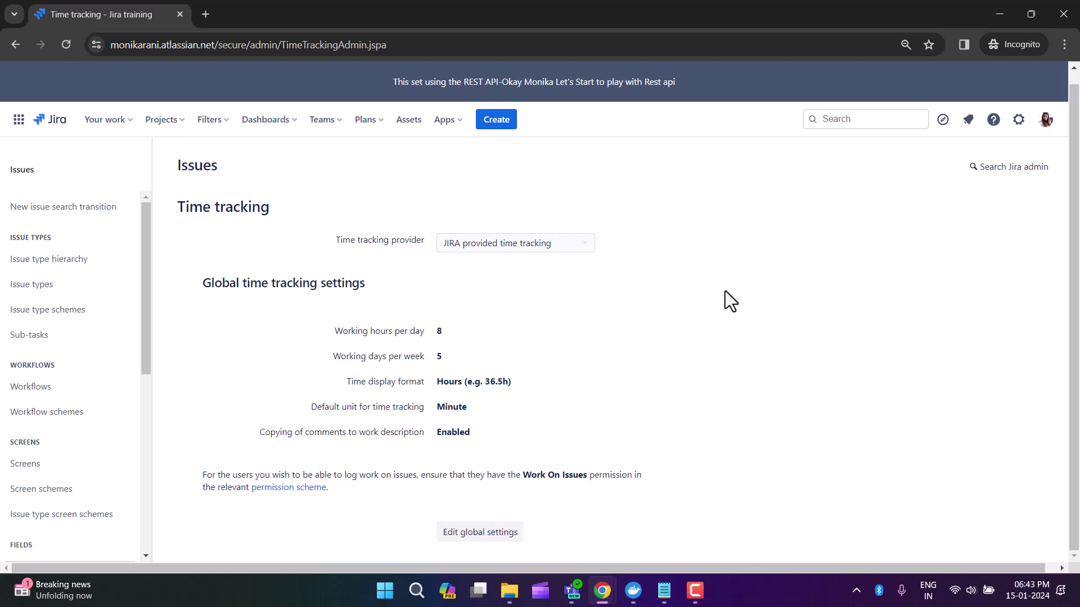
{"action": "left_click_drag", "start_coordinate": [204, 284], "coordinate": [371, 284]}
{"action": "left_click", "coordinate": [623, 303]}
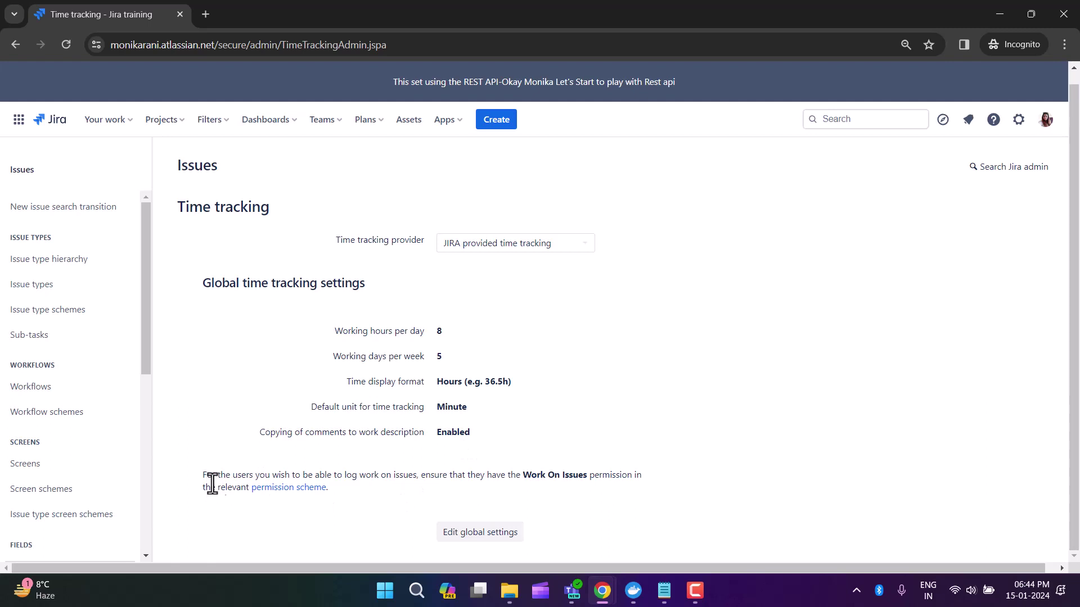
{"action": "left_click_drag", "start_coordinate": [208, 476], "coordinate": [483, 482]}
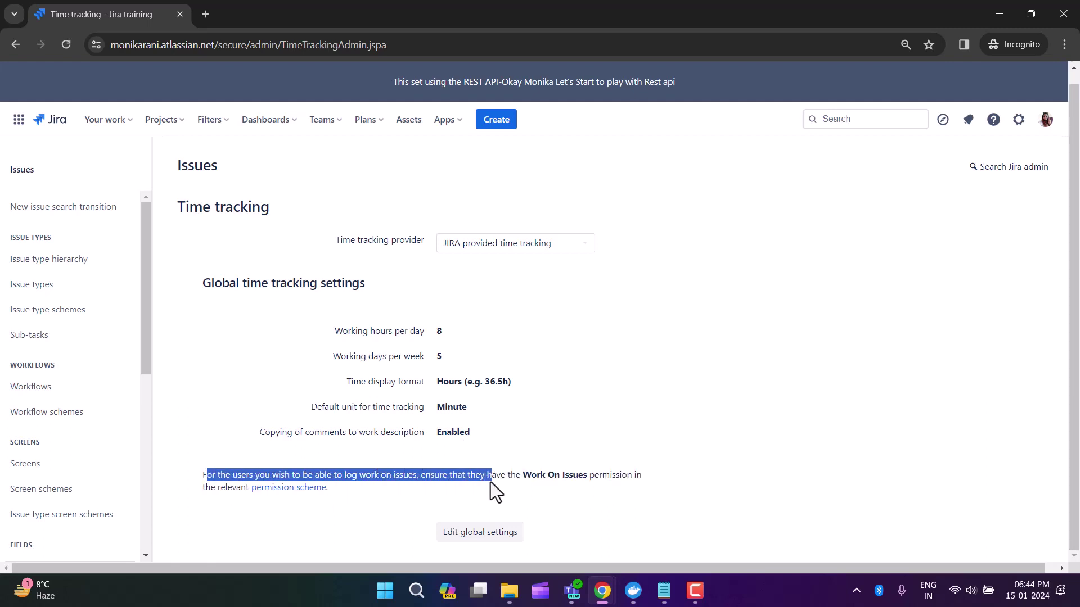
{"action": "left_click_drag", "start_coordinate": [549, 482], "coordinate": [659, 479]}
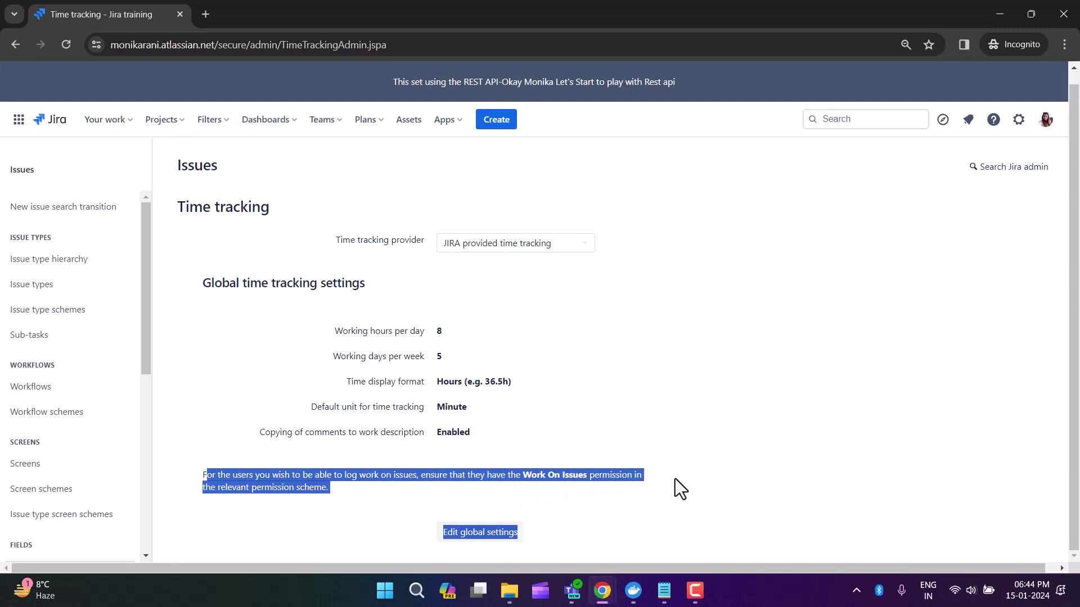
{"action": "left_click", "coordinate": [743, 449]}
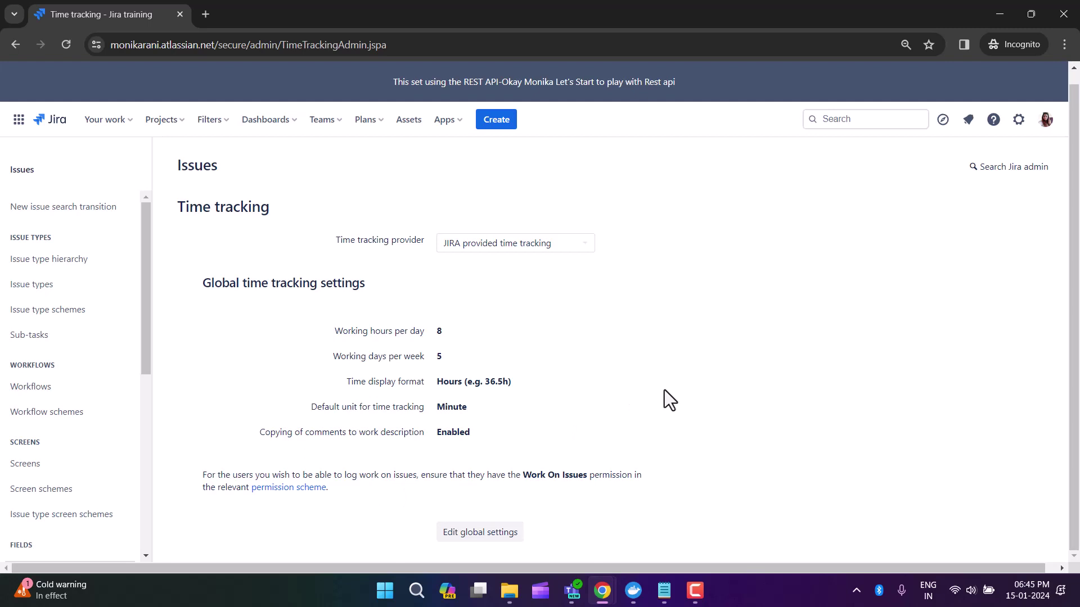
Step: Edit global time tracking: keep Hours (e.g. 36.5h) format, set default unit to Hour, save
{"action": "left_click", "coordinate": [500, 534]}
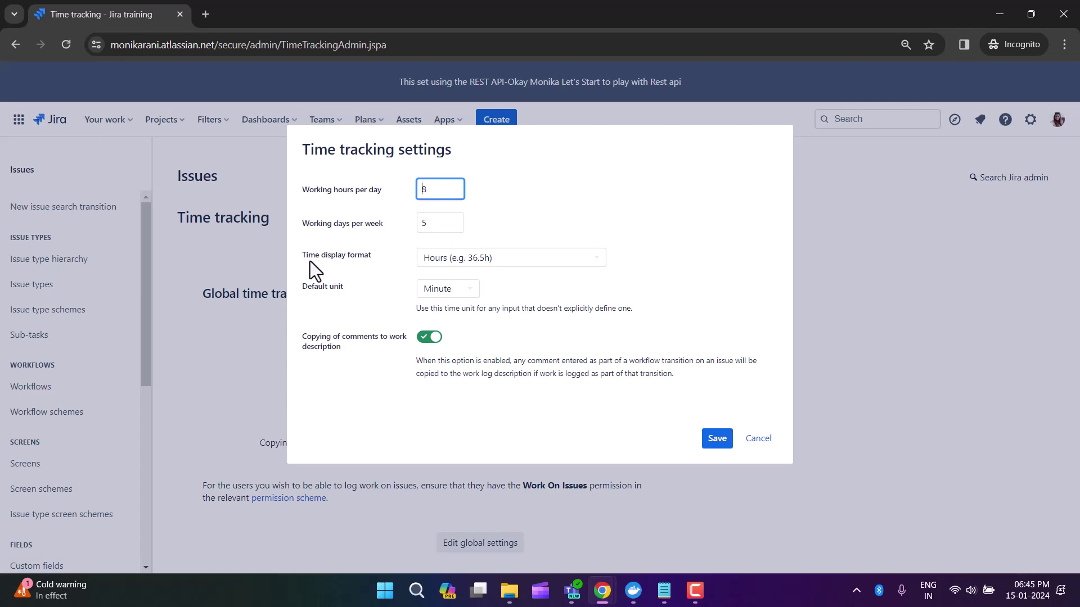
{"action": "left_click", "coordinate": [521, 262]}
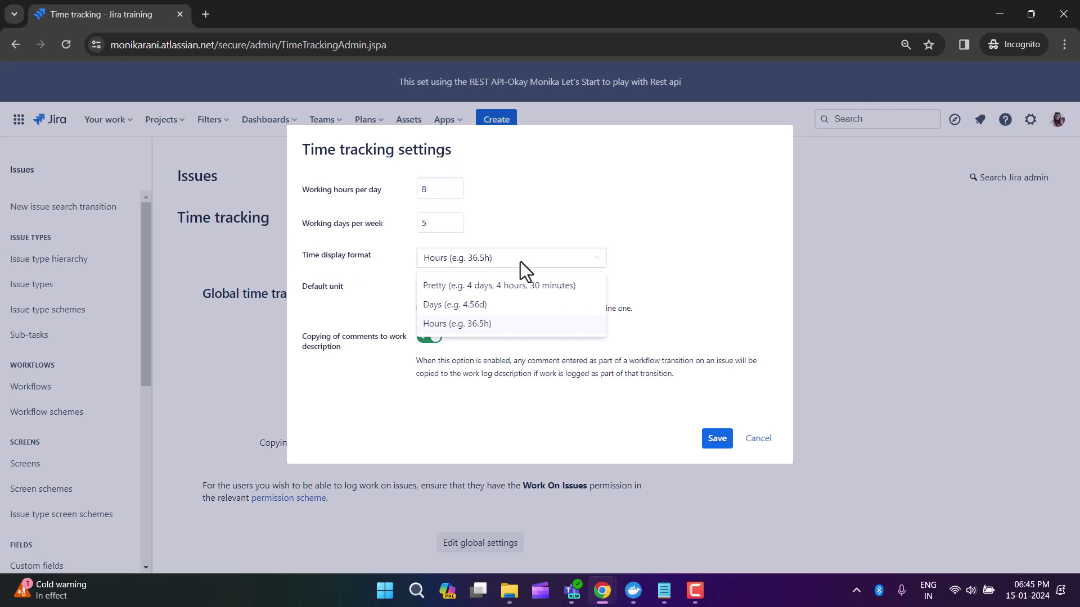
{"action": "left_click", "coordinate": [482, 330]}
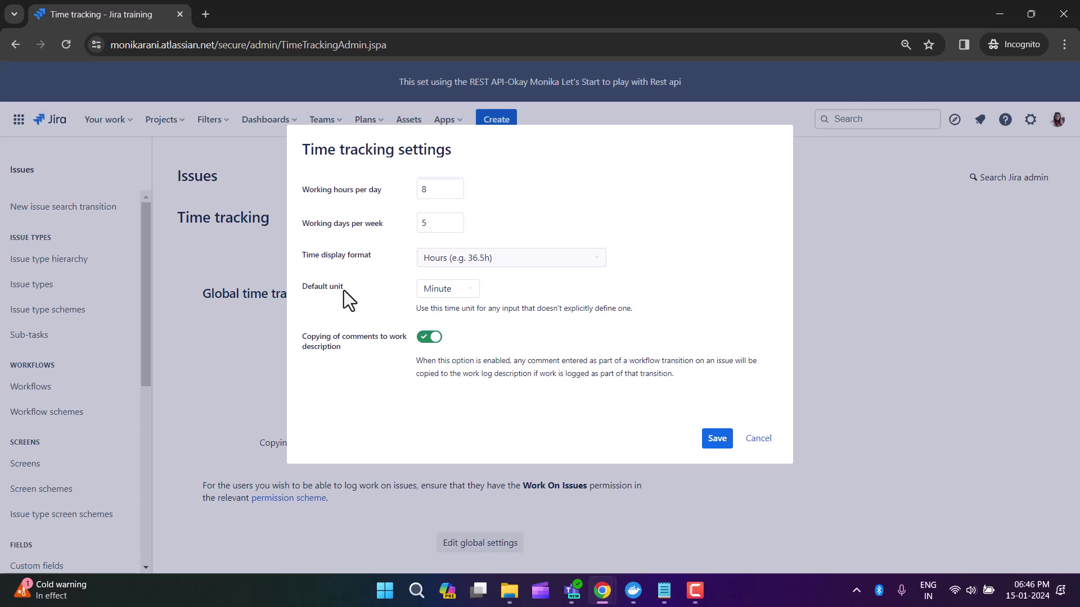
{"action": "left_click", "coordinate": [434, 289]}
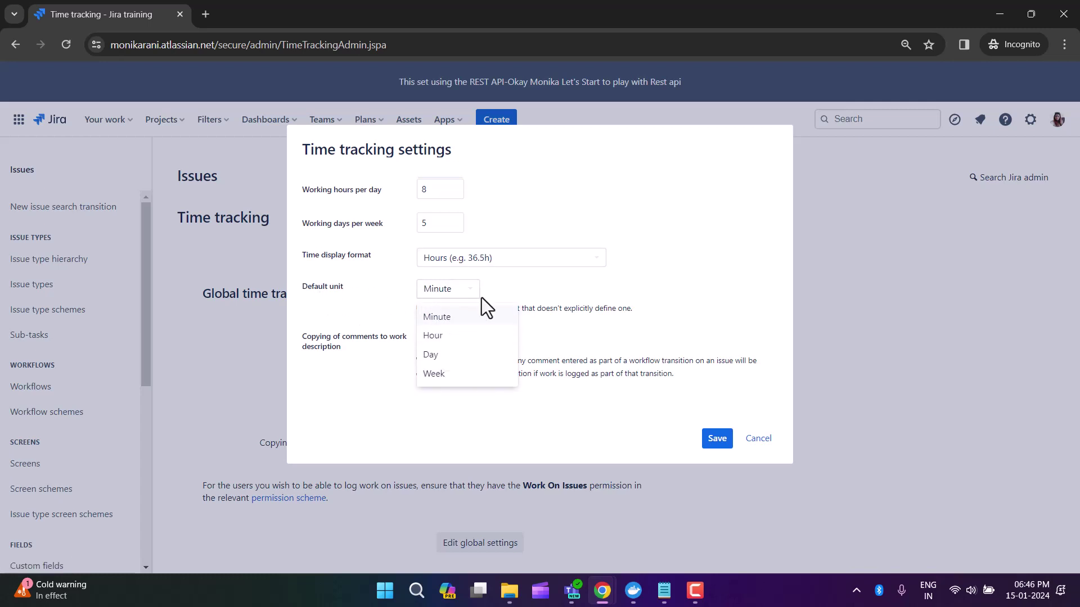
{"action": "left_click", "coordinate": [461, 335]}
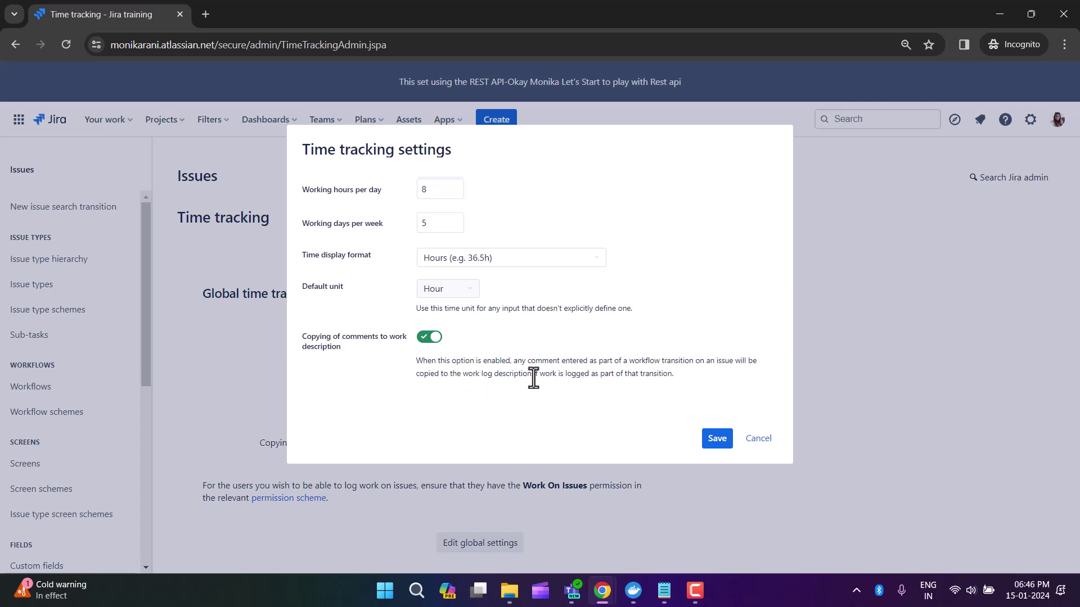
{"action": "left_click_drag", "start_coordinate": [531, 361], "coordinate": [750, 362]}
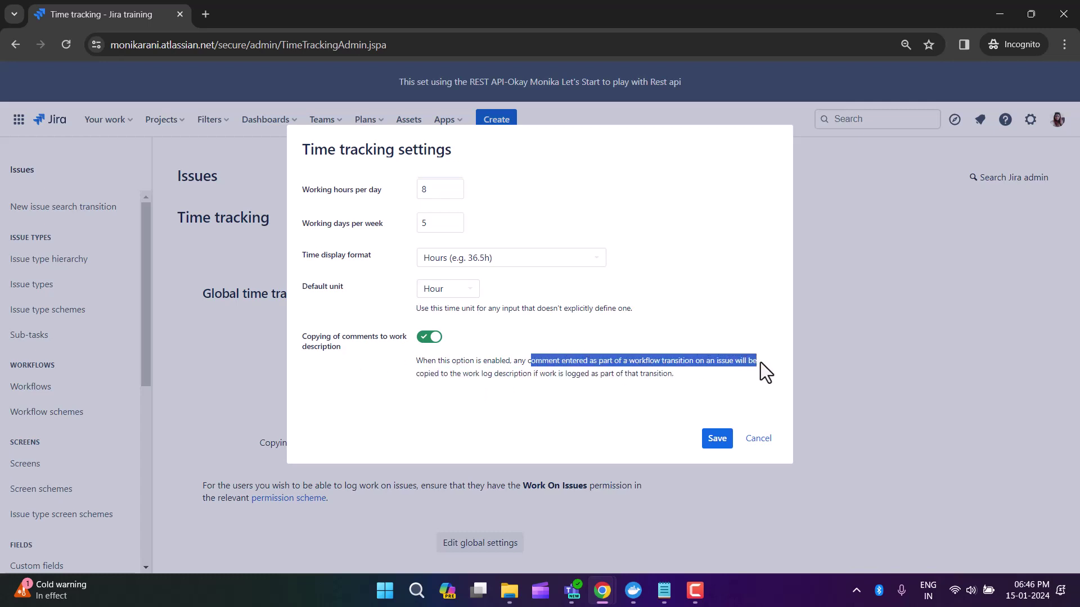
{"action": "left_click_drag", "start_coordinate": [463, 374], "coordinate": [678, 375]}
{"action": "left_click", "coordinate": [718, 441]}
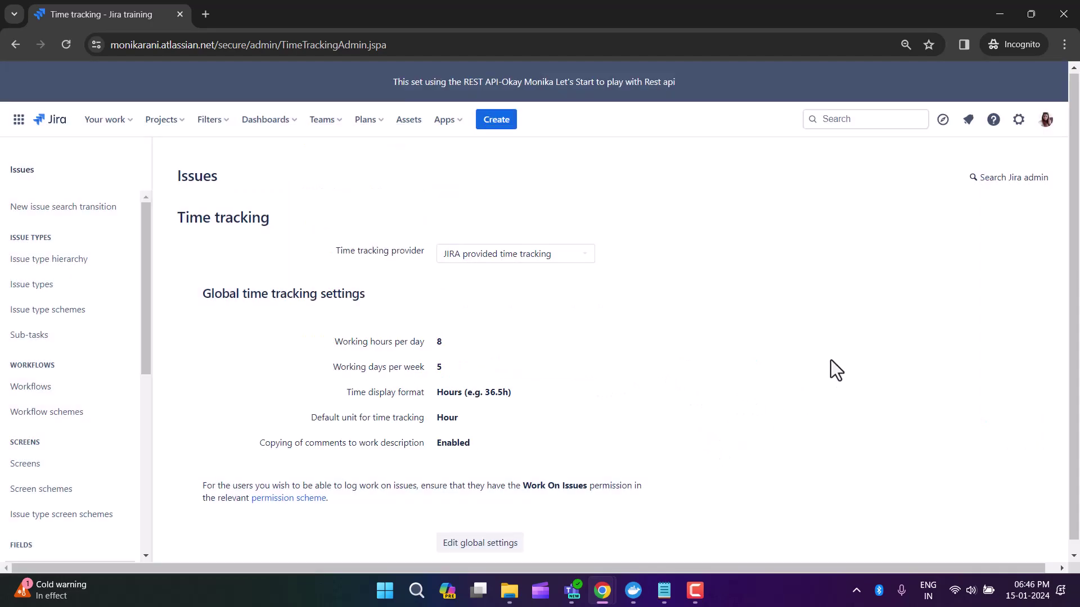
{"action": "scroll", "coordinate": [835, 309], "scroll_direction": "down", "scroll_amount": 1}
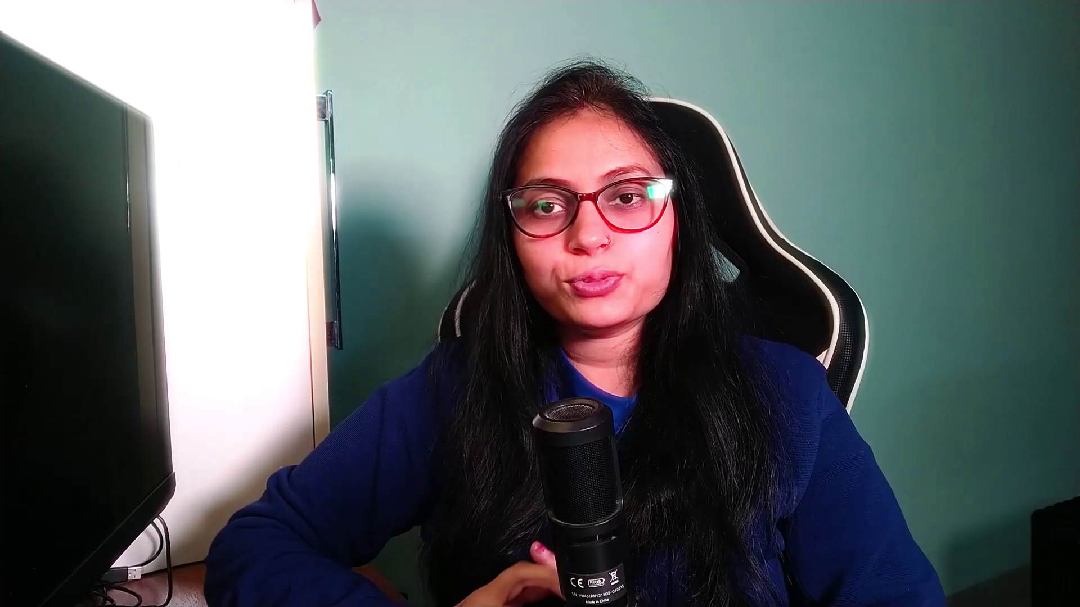